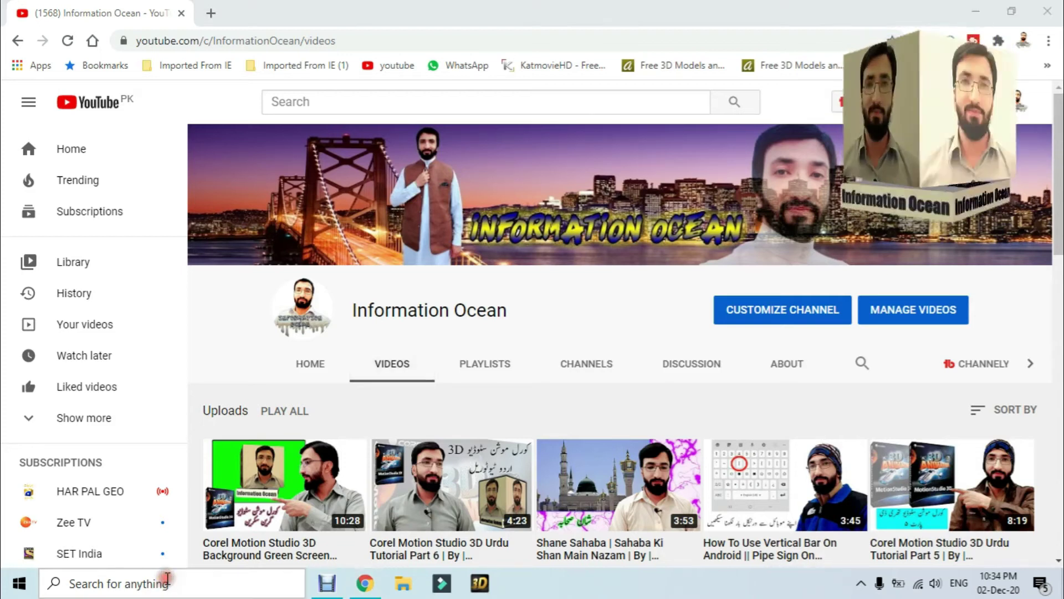
Search Windows for "computer man", open Computer Management and show its Device Manager.
{"action": "left_click", "coordinate": [167, 578]}
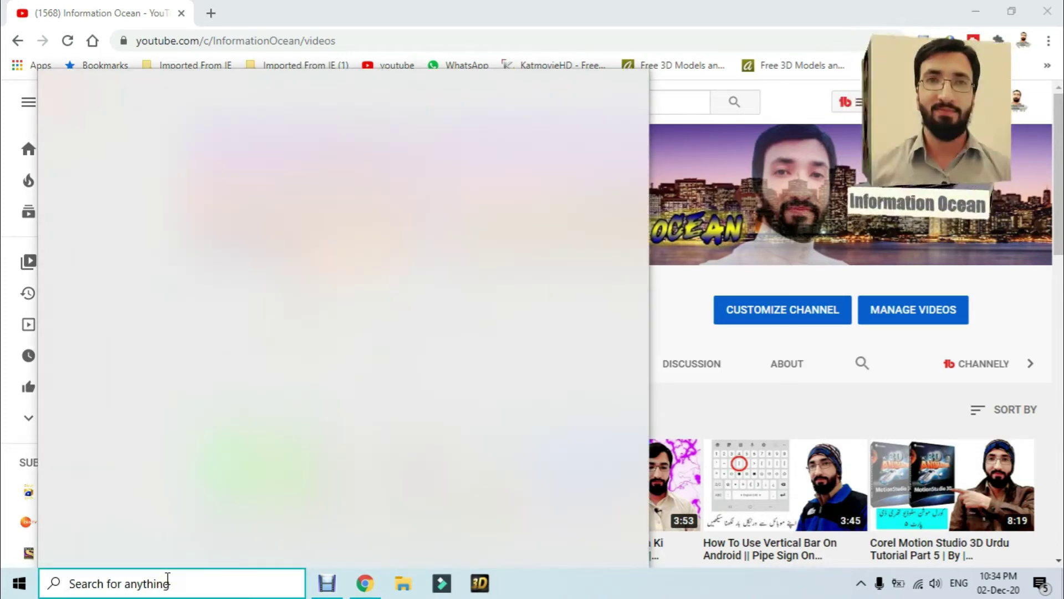
{"action": "type", "text": "computer man"}
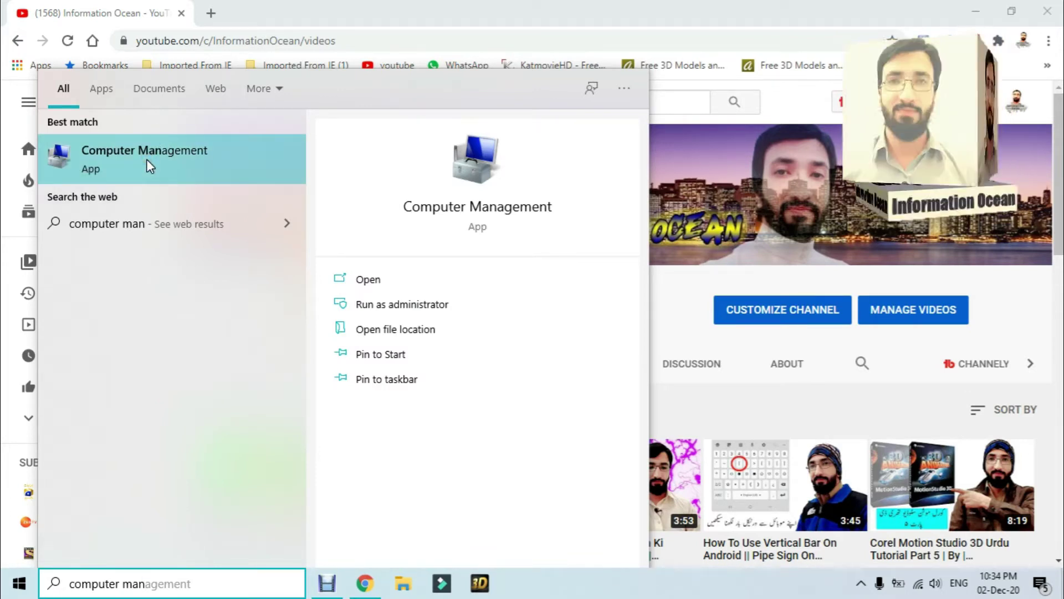
{"action": "left_click", "coordinate": [147, 159]}
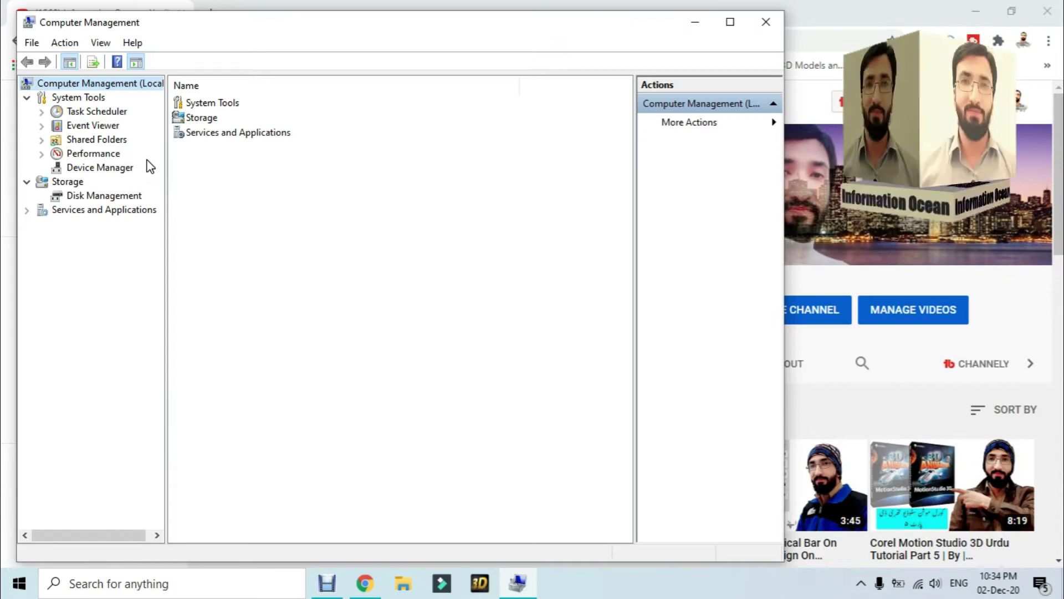
{"action": "left_click", "coordinate": [115, 172]}
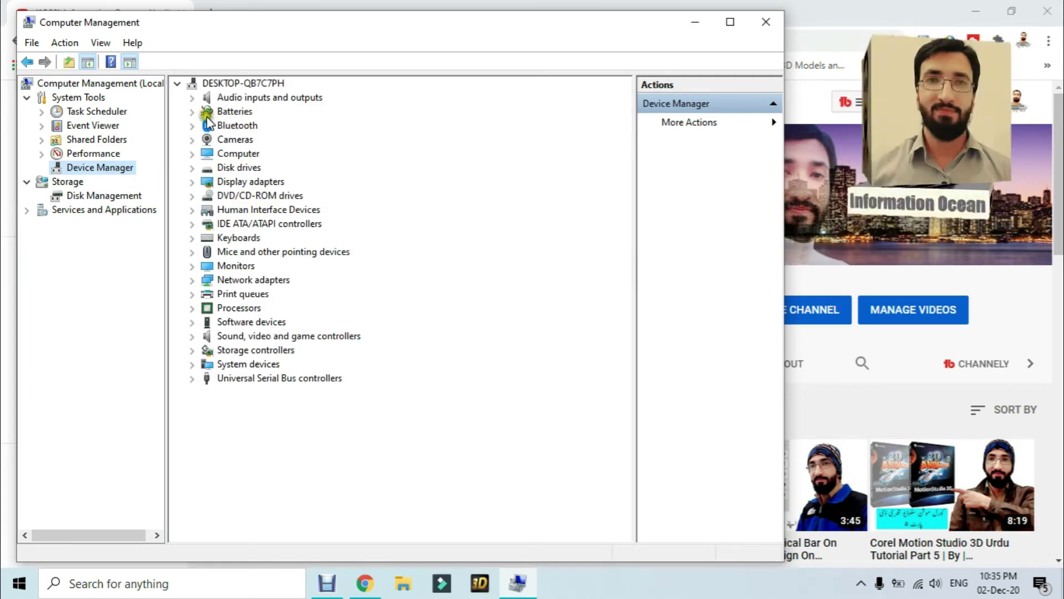
Expand the Batteries category and examine its Microsoft AC Adapter and Microsoft ACPI-Compliant Control Method Battery entries.
{"action": "left_click", "coordinate": [191, 112]}
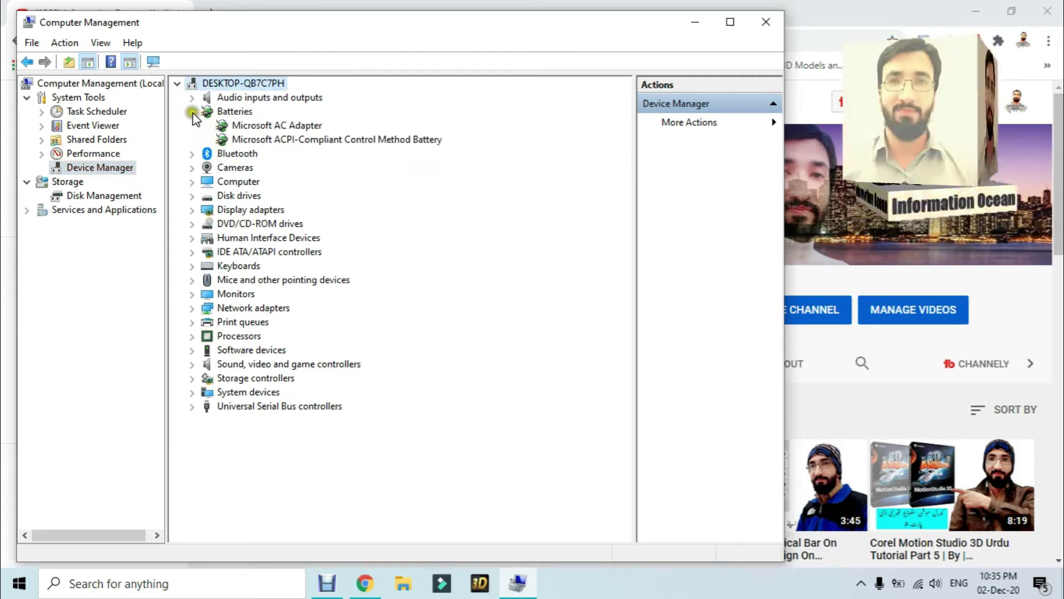
{"action": "left_click", "coordinate": [264, 127]}
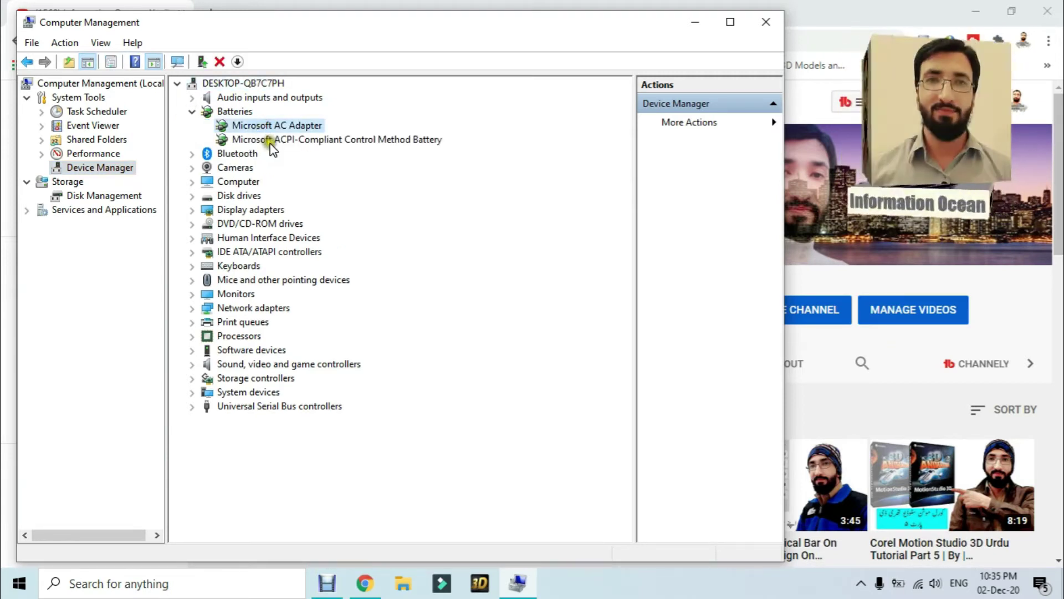
{"action": "left_click", "coordinate": [285, 141]}
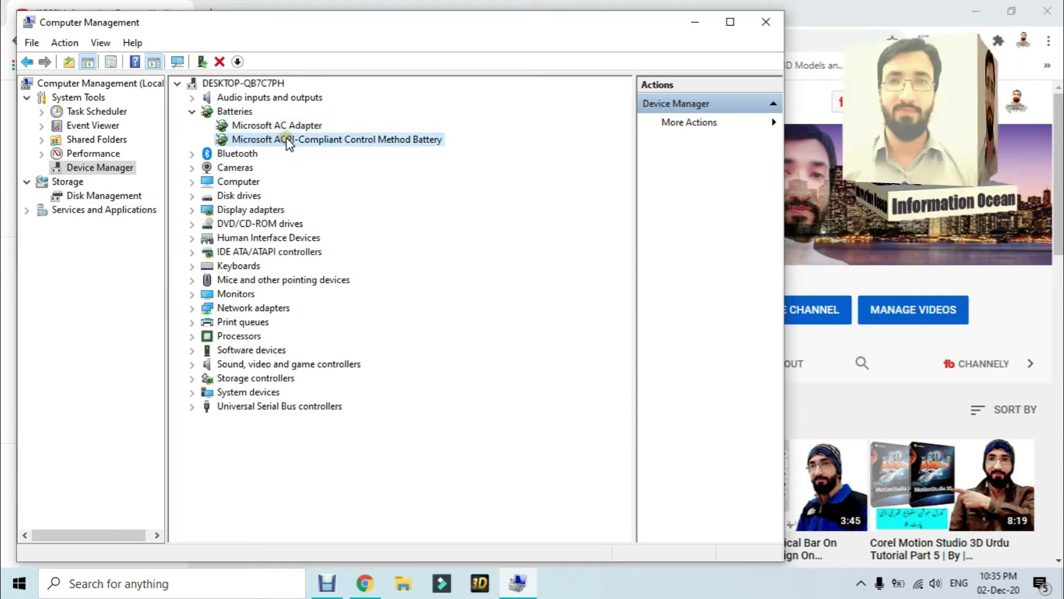
{"action": "left_click", "coordinate": [289, 126]}
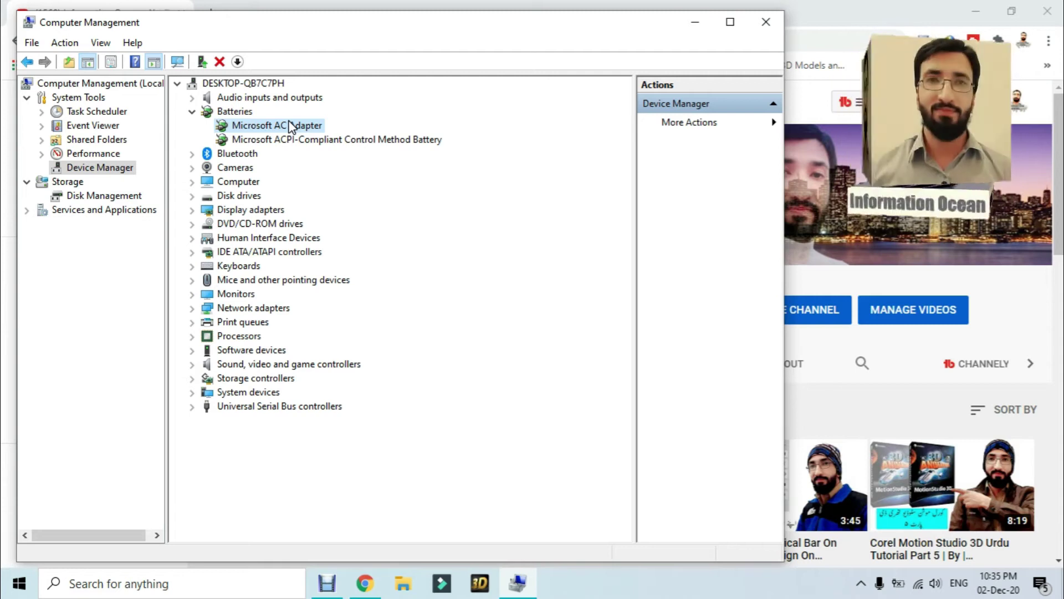
{"action": "left_click", "coordinate": [244, 141]}
{"action": "left_click", "coordinate": [242, 127]}
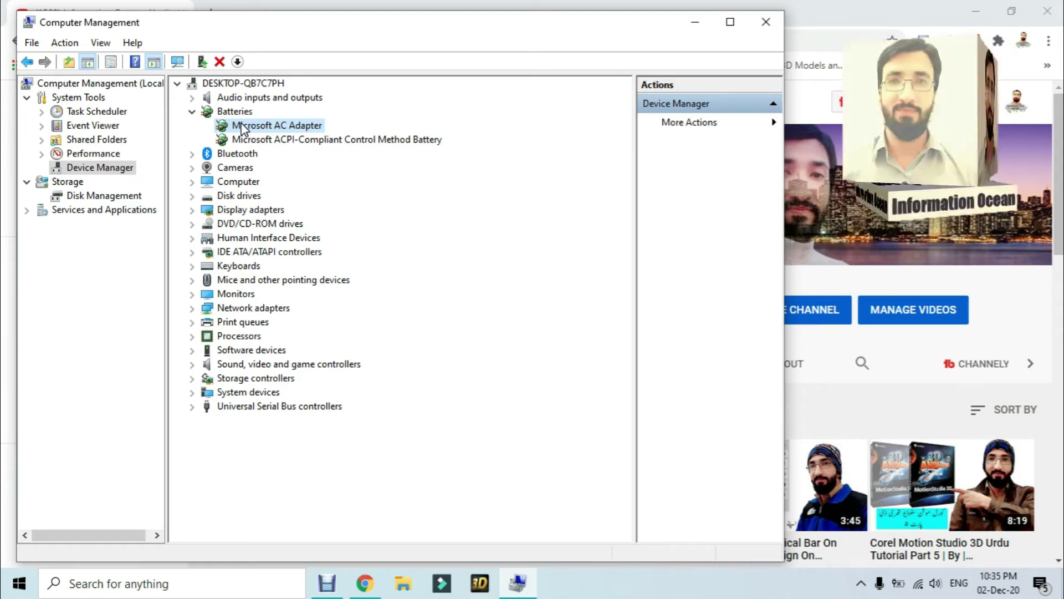
View the available device actions for the AC adapter and the ACPI battery, and scan for hardware changes.
{"action": "right_click", "coordinate": [243, 127]}
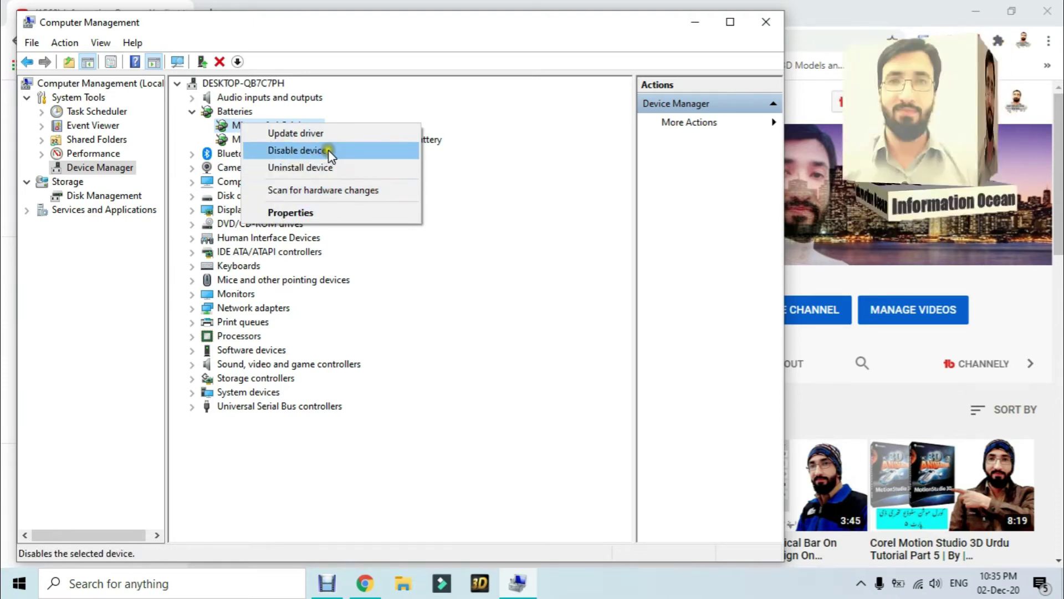
{"action": "left_click", "coordinate": [390, 40]}
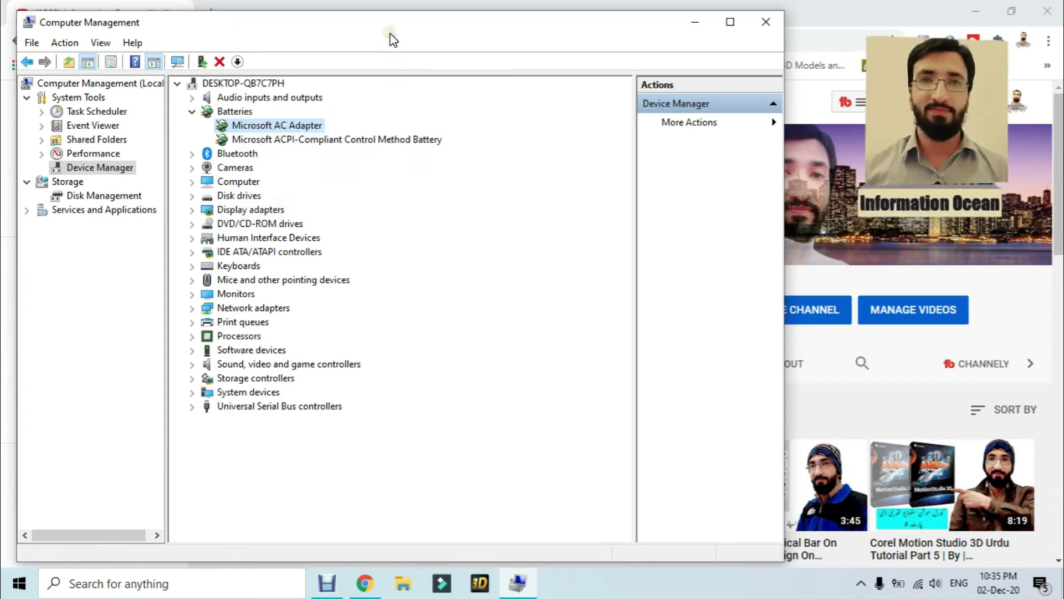
{"action": "left_click", "coordinate": [289, 140]}
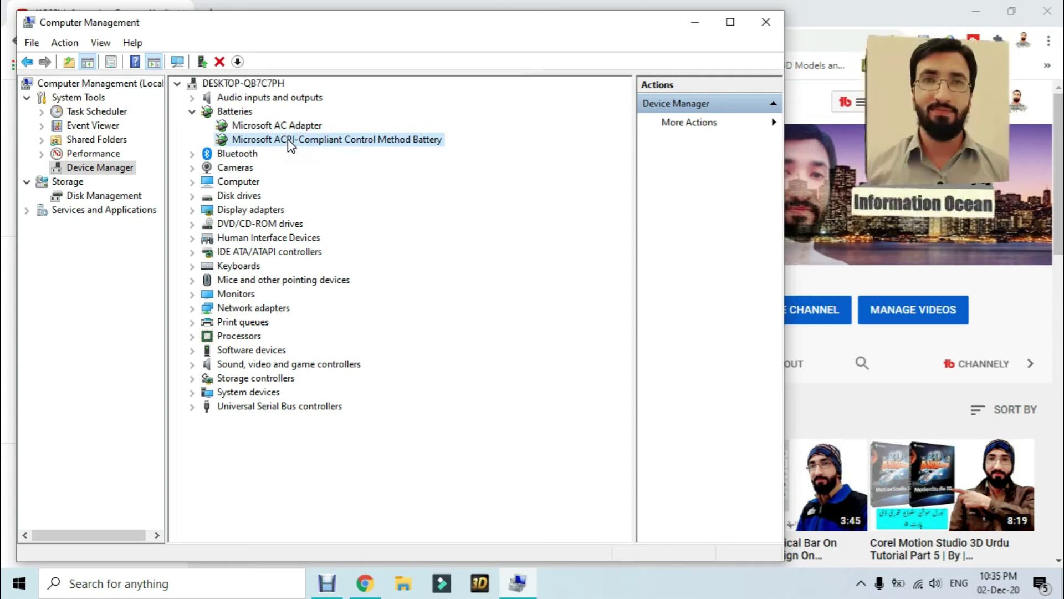
{"action": "right_click", "coordinate": [234, 143]}
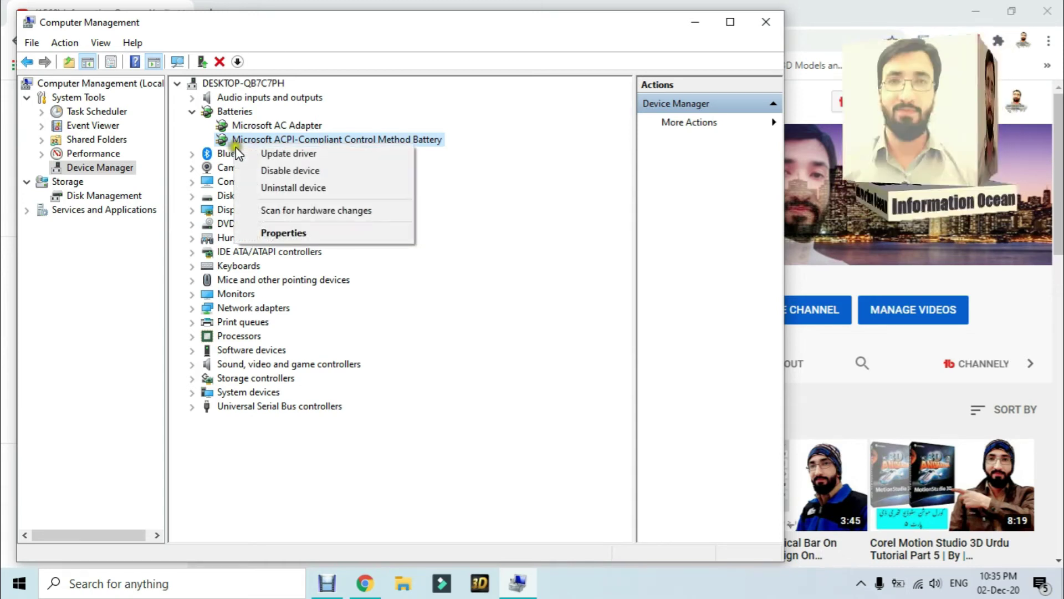
{"action": "left_click", "coordinate": [441, 38]}
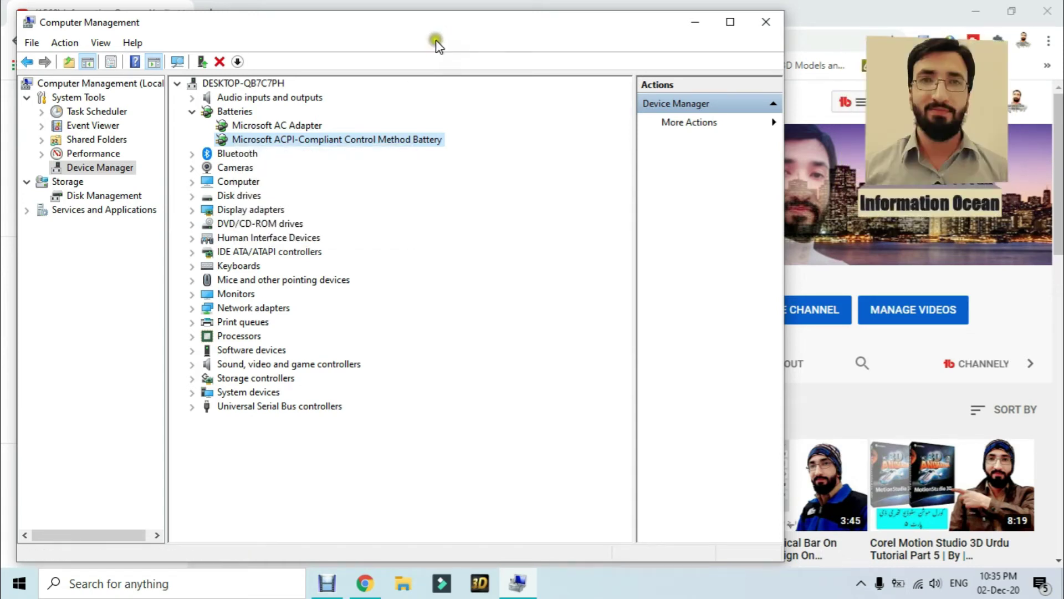
{"action": "left_click", "coordinate": [176, 63]}
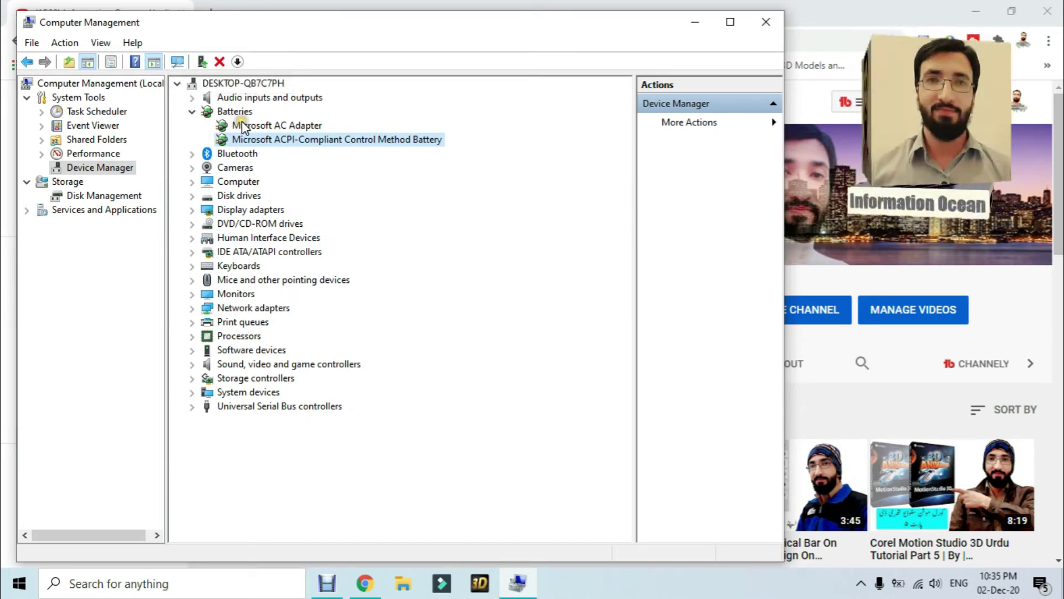
Review the Disable device option of the Microsoft AC Adapter and of the ACPI-Compliant Control Method Battery without applying it.
{"action": "left_click", "coordinate": [260, 127]}
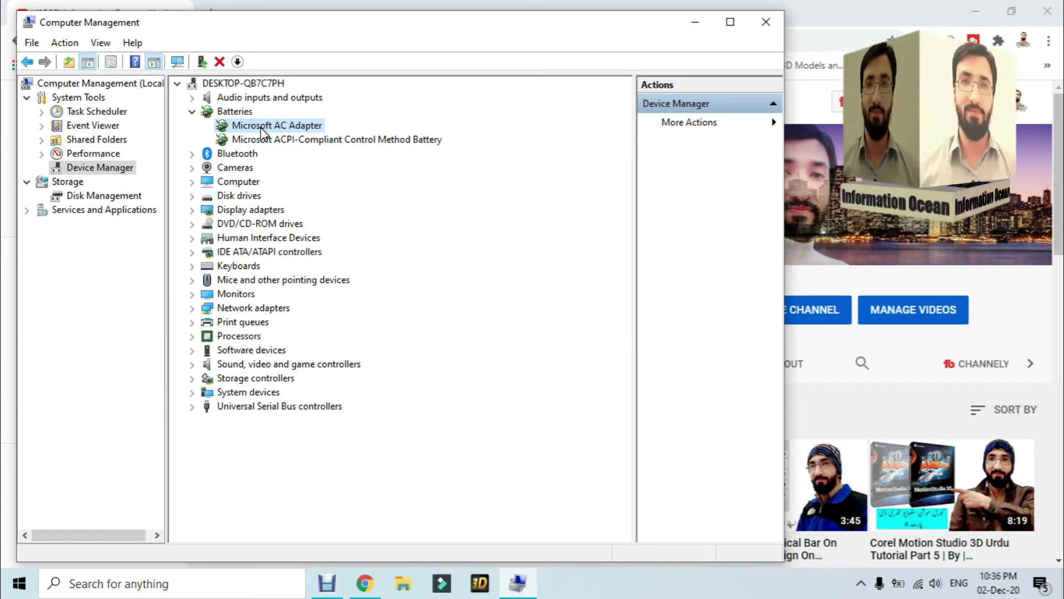
{"action": "right_click", "coordinate": [262, 133]}
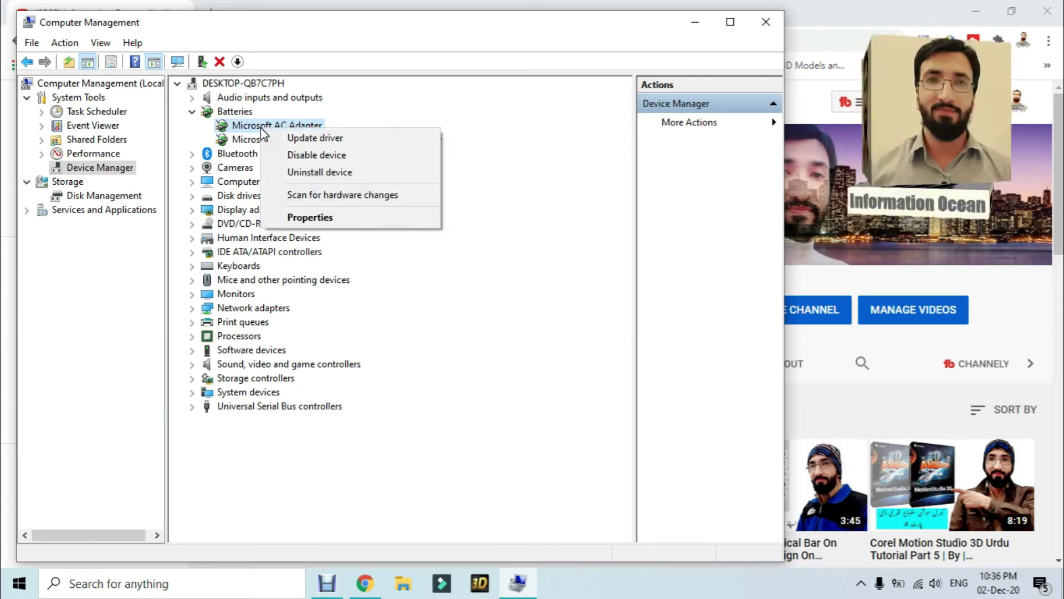
{"action": "left_click", "coordinate": [356, 156]}
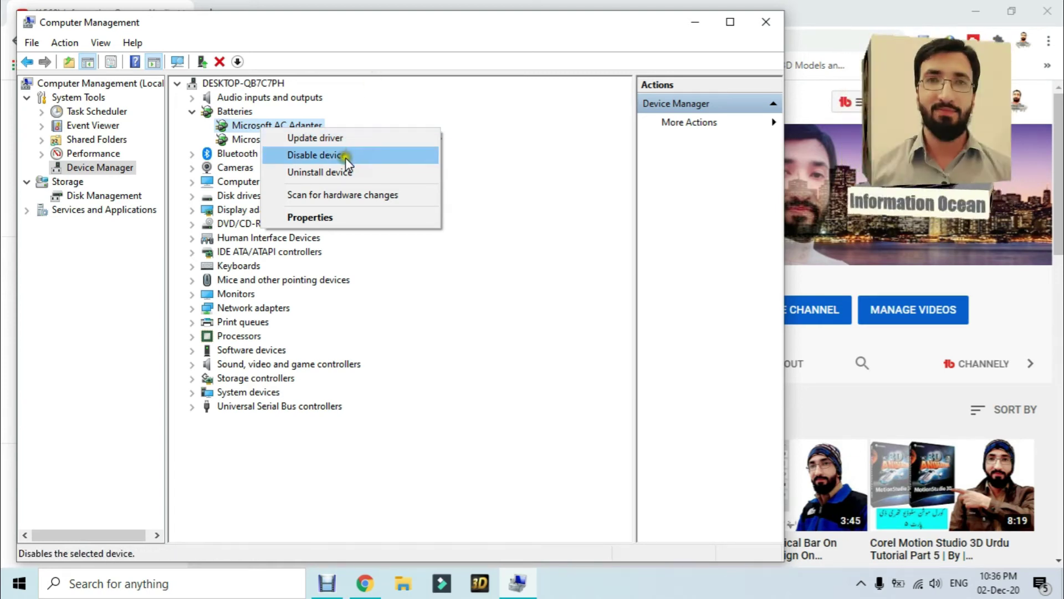
{"action": "left_click", "coordinate": [415, 28]}
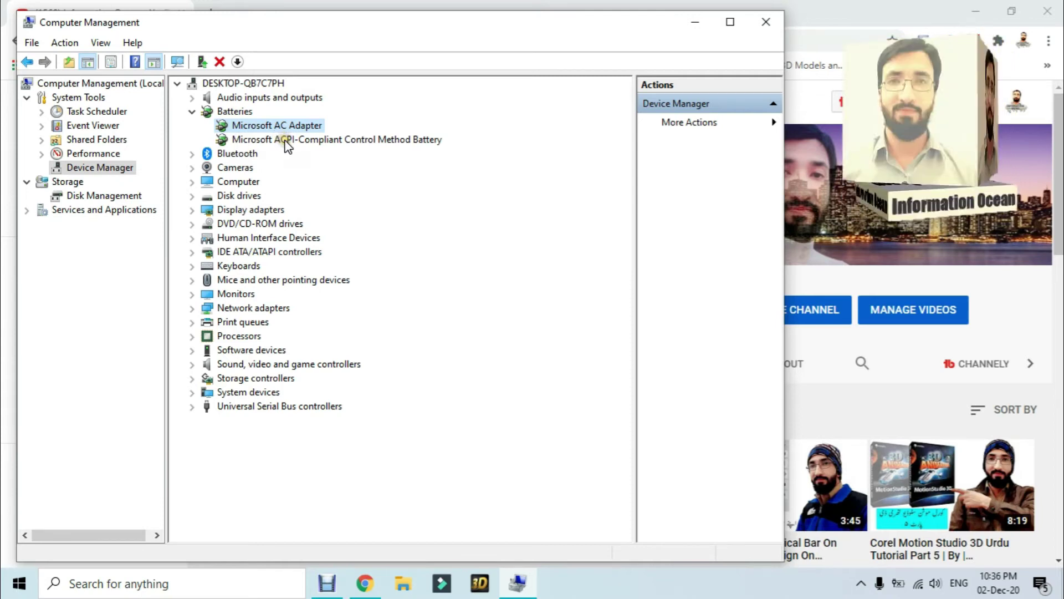
{"action": "left_click", "coordinate": [286, 142]}
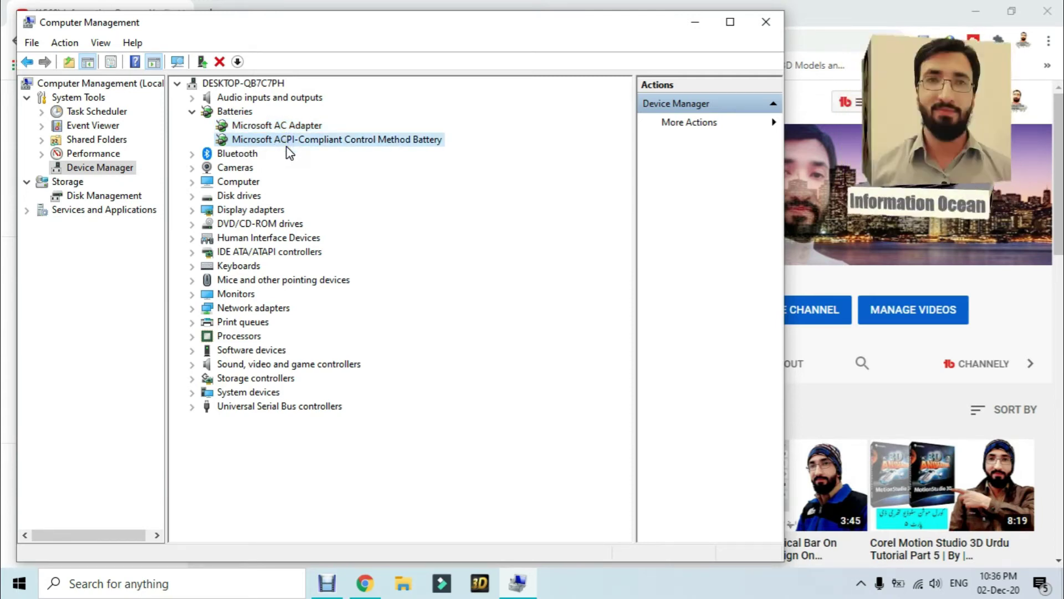
{"action": "right_click", "coordinate": [325, 144]}
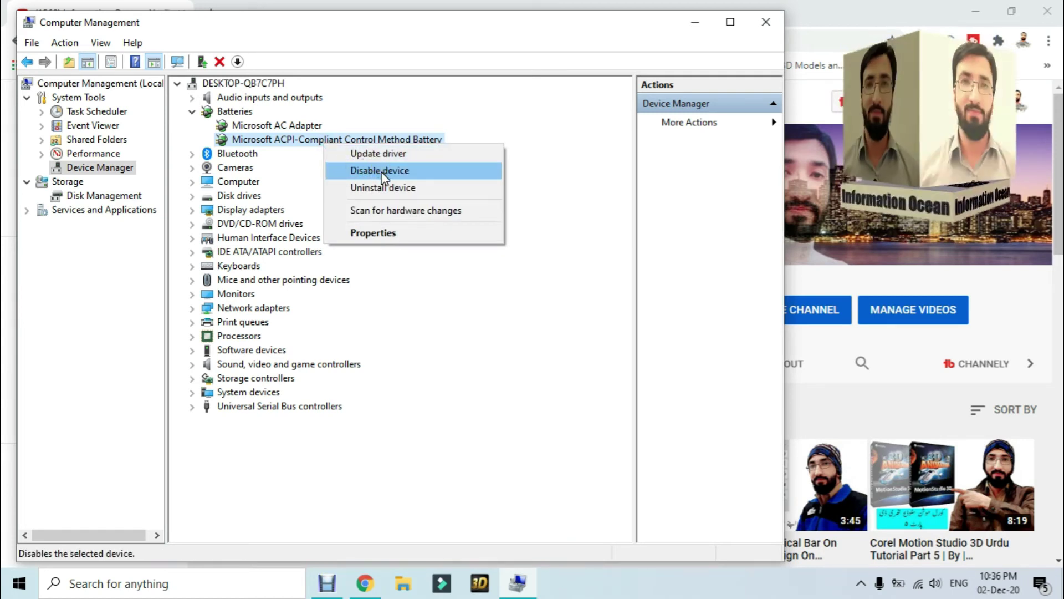
{"action": "left_click", "coordinate": [430, 28]}
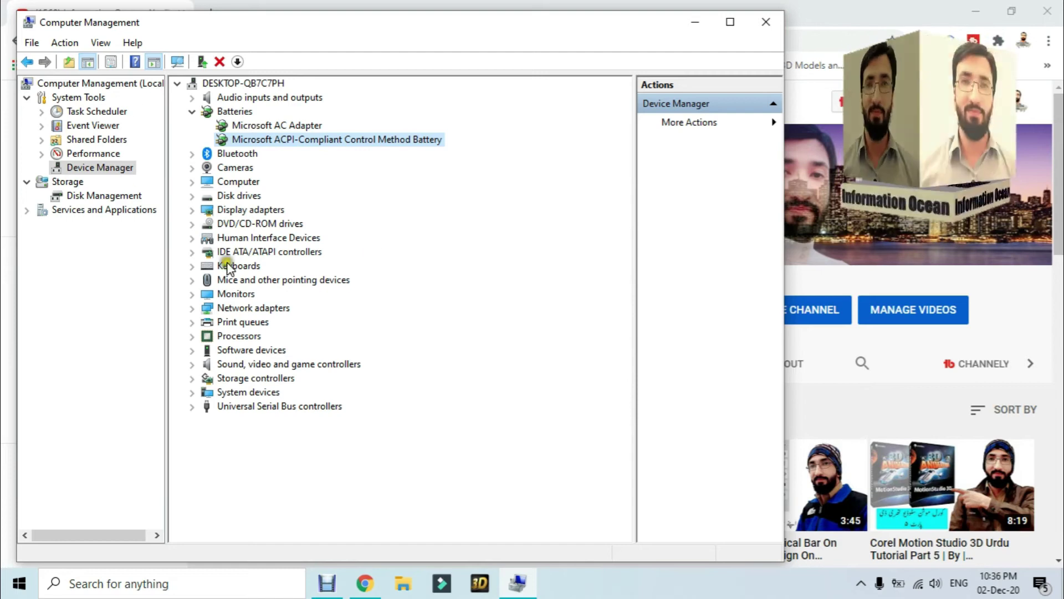
Close Computer Management and minimize the browser window to reach the desktop.
{"action": "left_click", "coordinate": [772, 26]}
{"action": "left_click", "coordinate": [976, 11]}
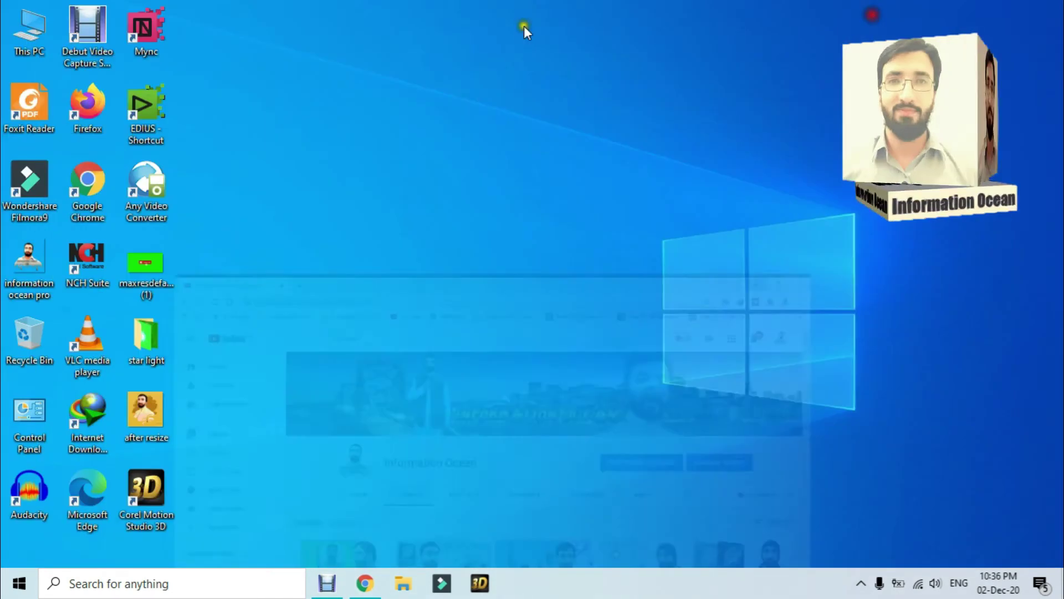
Open Device Manager from the system properties of This PC and expand the Batteries category.
{"action": "right_click", "coordinate": [29, 40]}
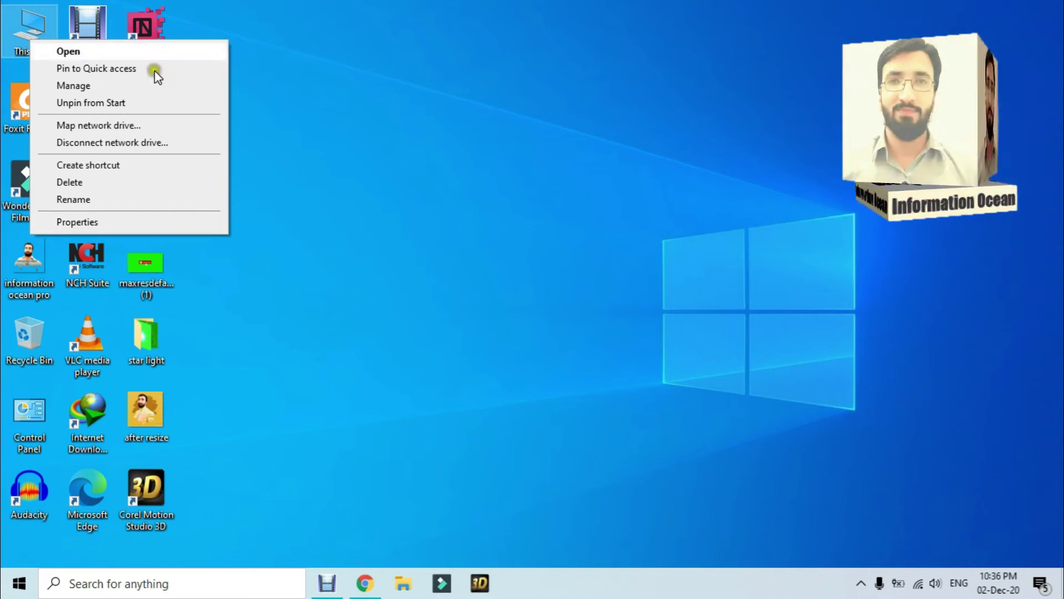
{"action": "left_click", "coordinate": [258, 6]}
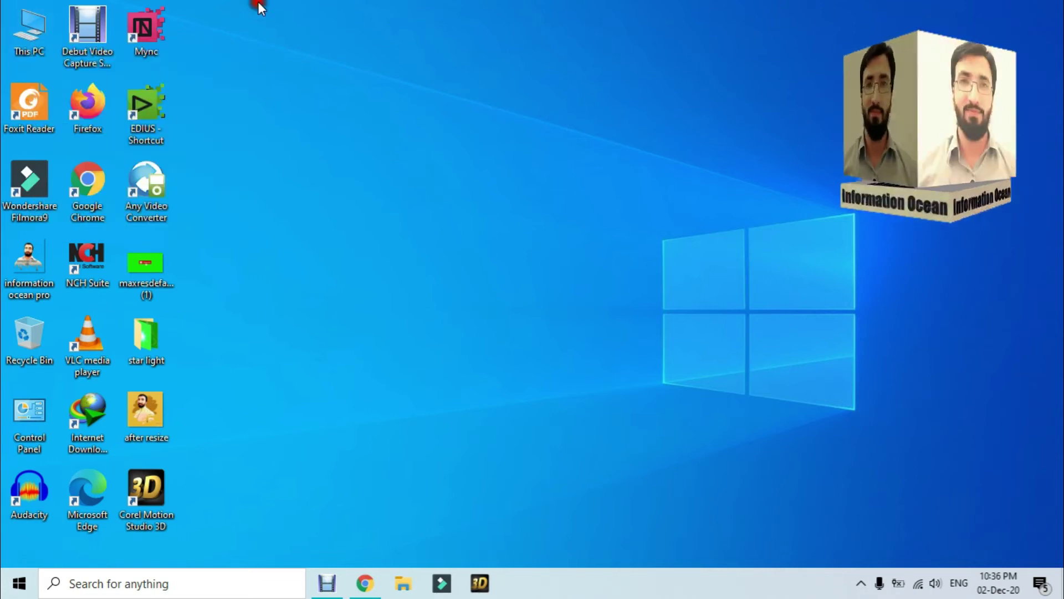
{"action": "left_click", "coordinate": [29, 27]}
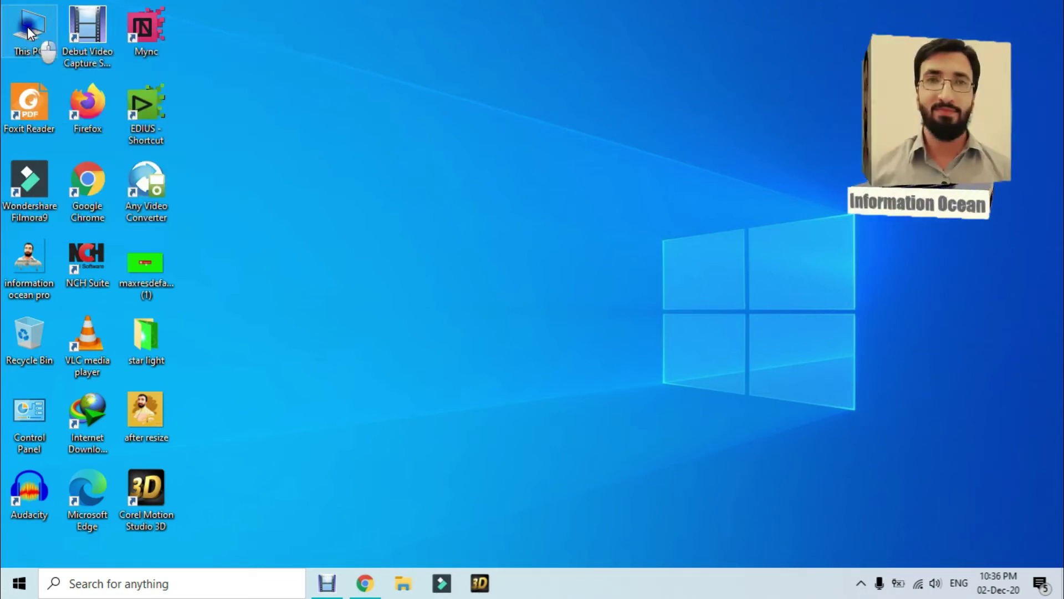
{"action": "right_click", "coordinate": [28, 29]}
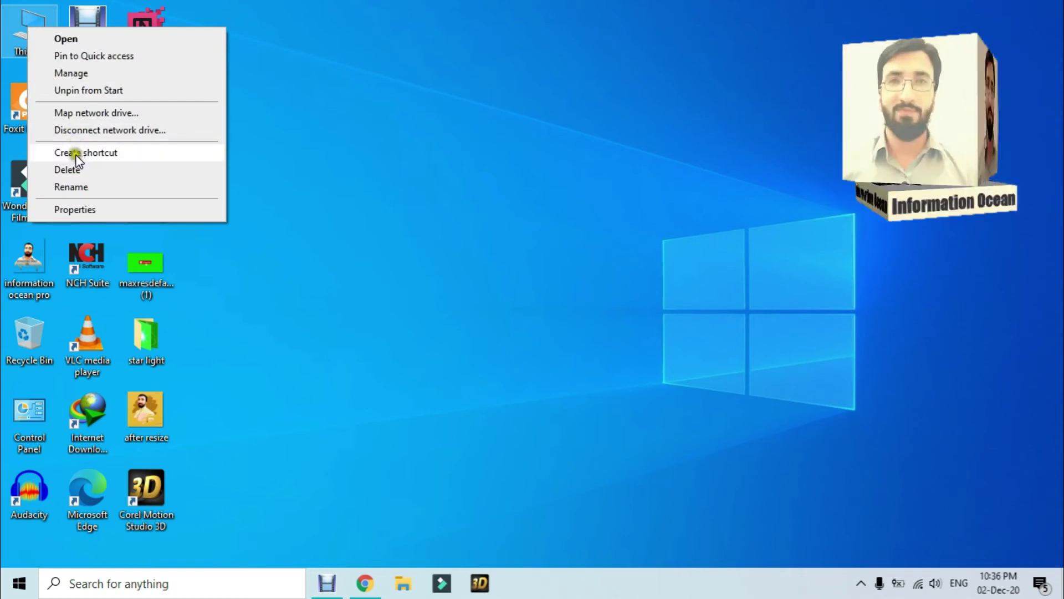
{"action": "left_click", "coordinate": [76, 215]}
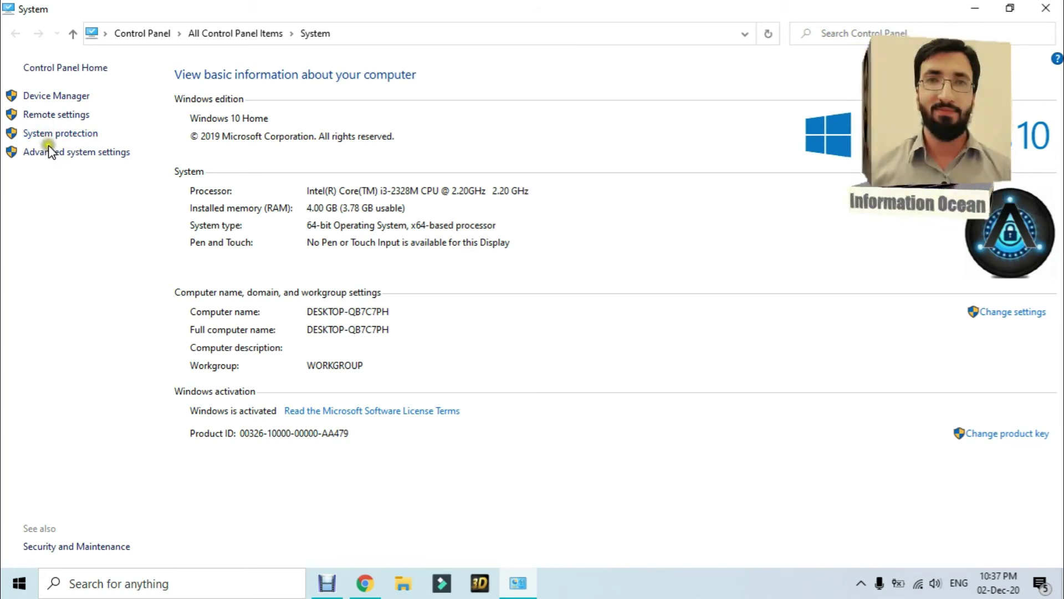
{"action": "left_click", "coordinate": [38, 98]}
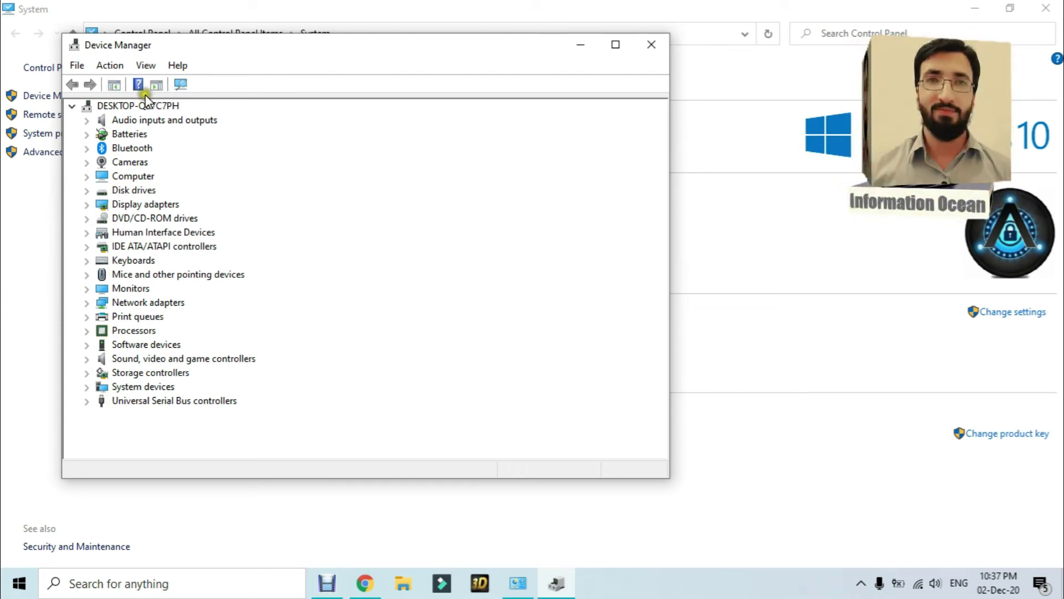
{"action": "left_click", "coordinate": [84, 134]}
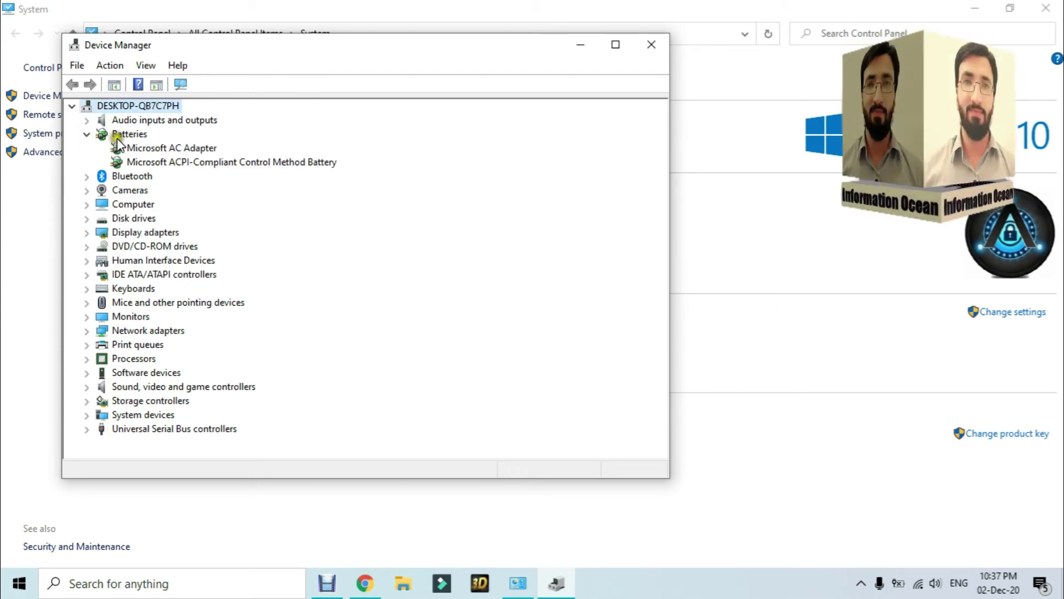
View the device actions of the Microsoft AC Adapter in the new Device Manager window and scan for hardware changes.
{"action": "left_click", "coordinate": [174, 148]}
{"action": "right_click", "coordinate": [187, 151]}
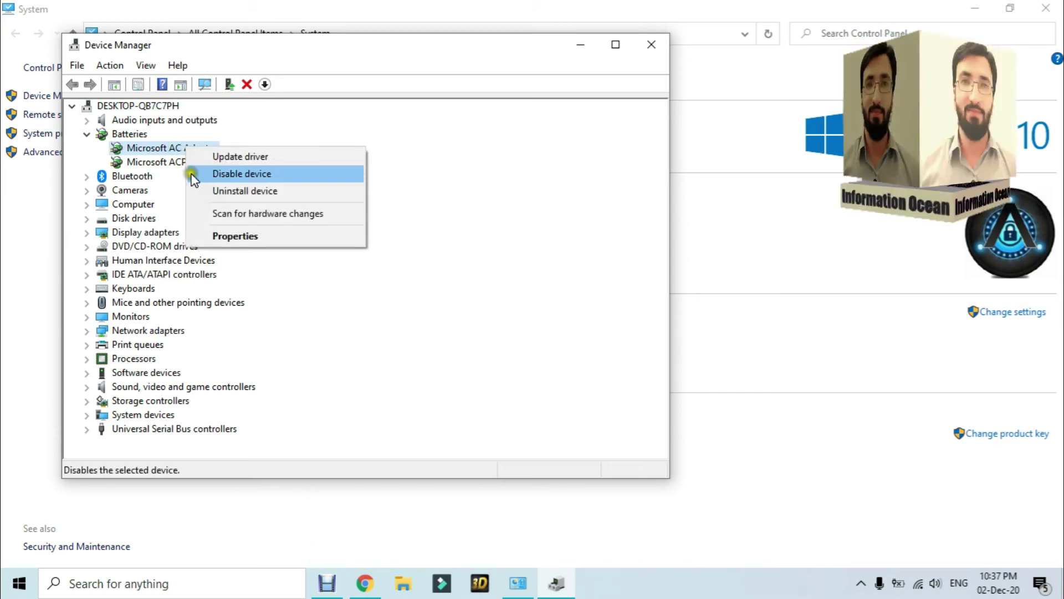
{"action": "left_click", "coordinate": [242, 145]}
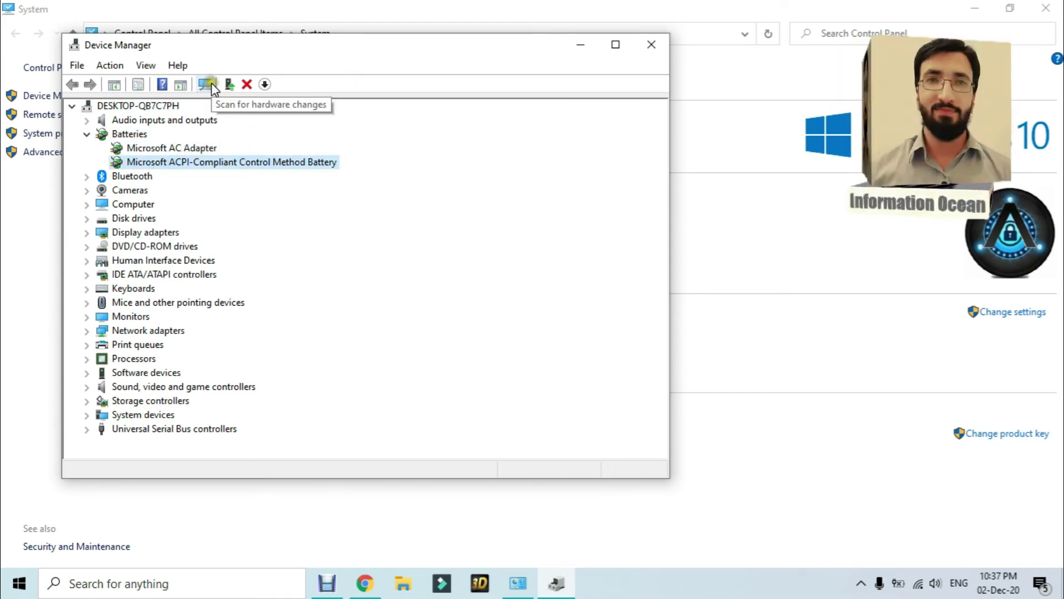
{"action": "left_click", "coordinate": [211, 82]}
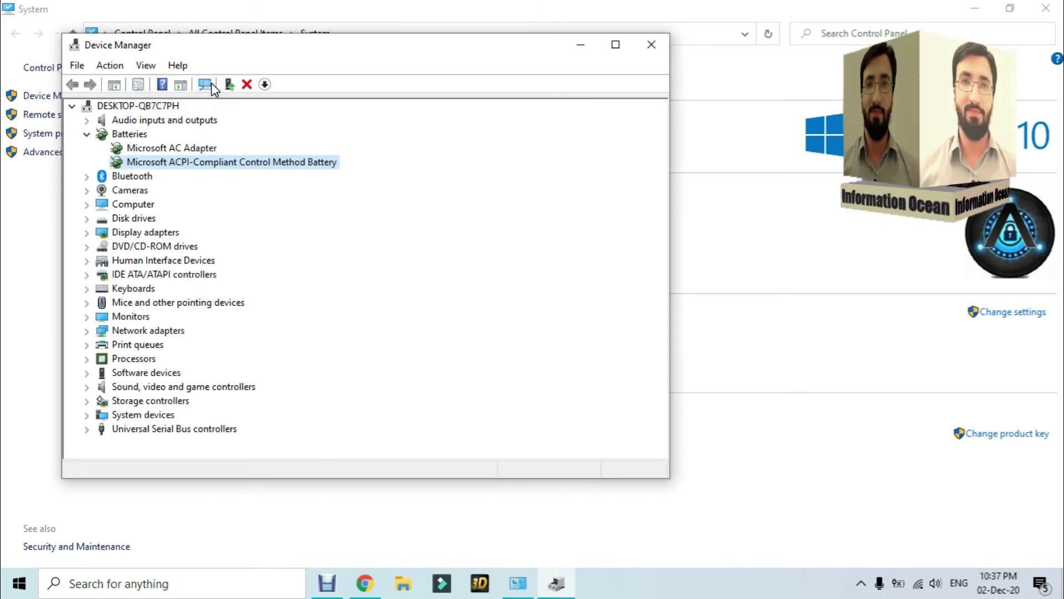
Review the Disable device option of the Microsoft AC Adapter under Batteries without applying it.
{"action": "left_click", "coordinate": [168, 148]}
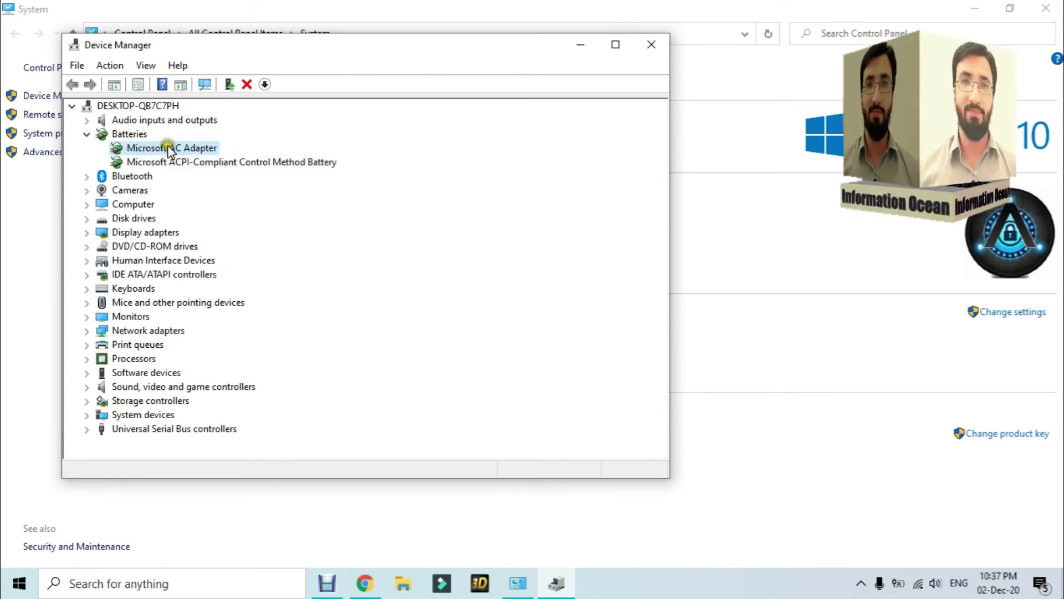
{"action": "right_click", "coordinate": [167, 148]}
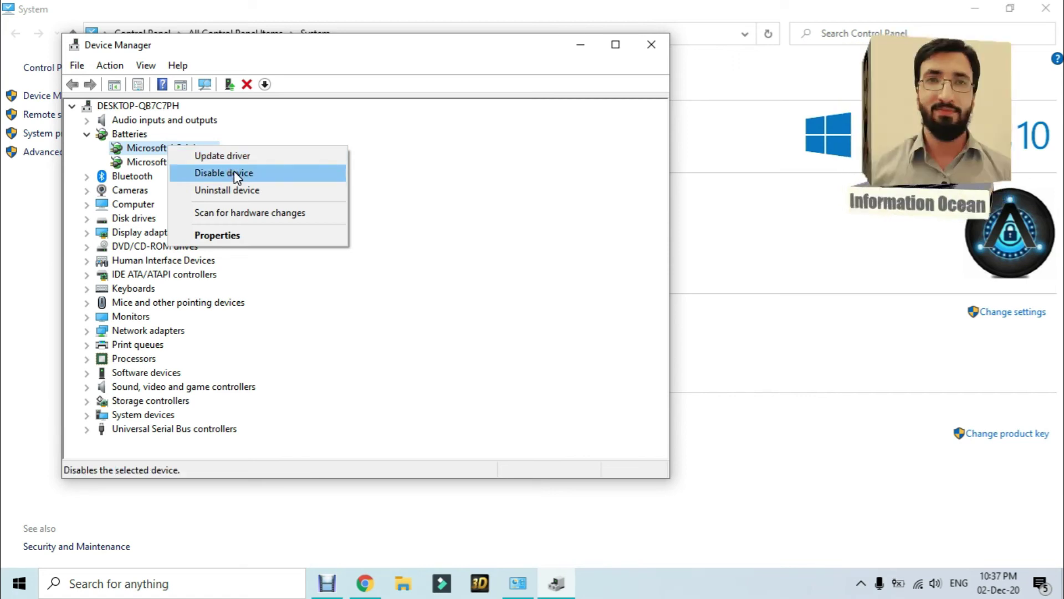
{"action": "left_click", "coordinate": [305, 53]}
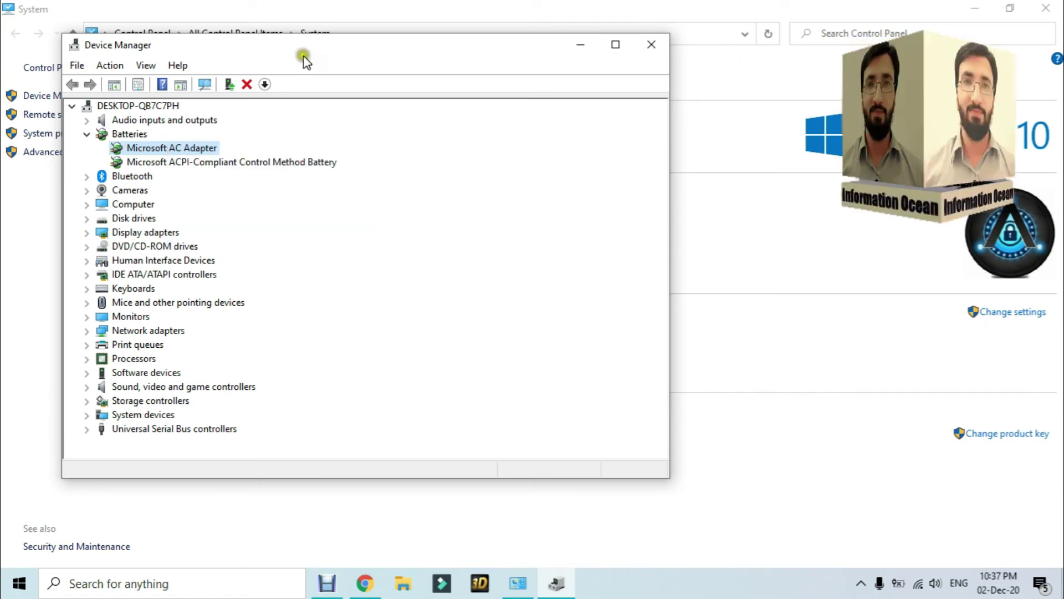
{"action": "right_click", "coordinate": [199, 148]}
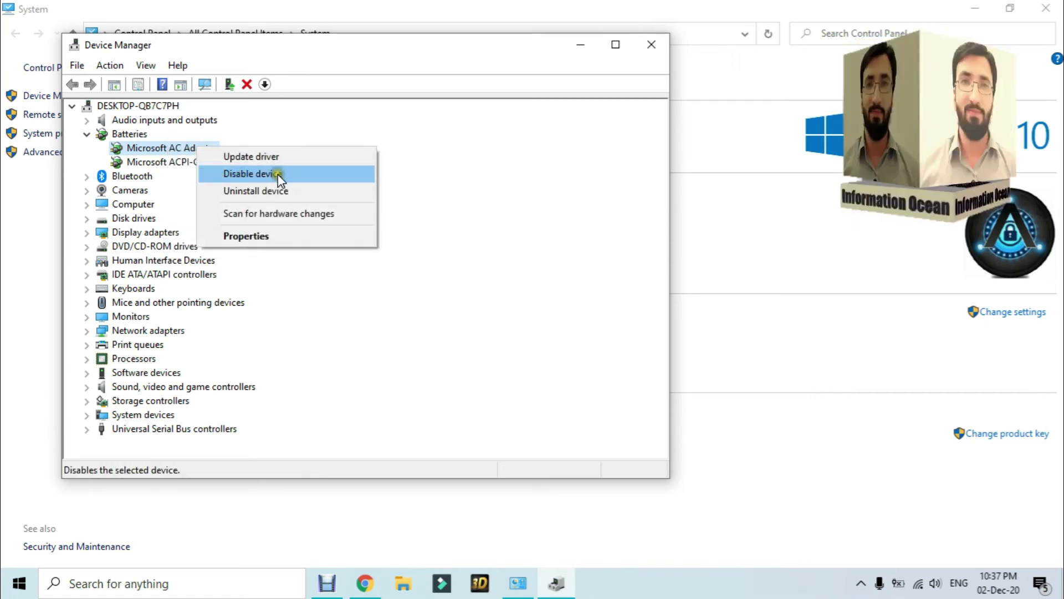
{"action": "left_click", "coordinate": [318, 48]}
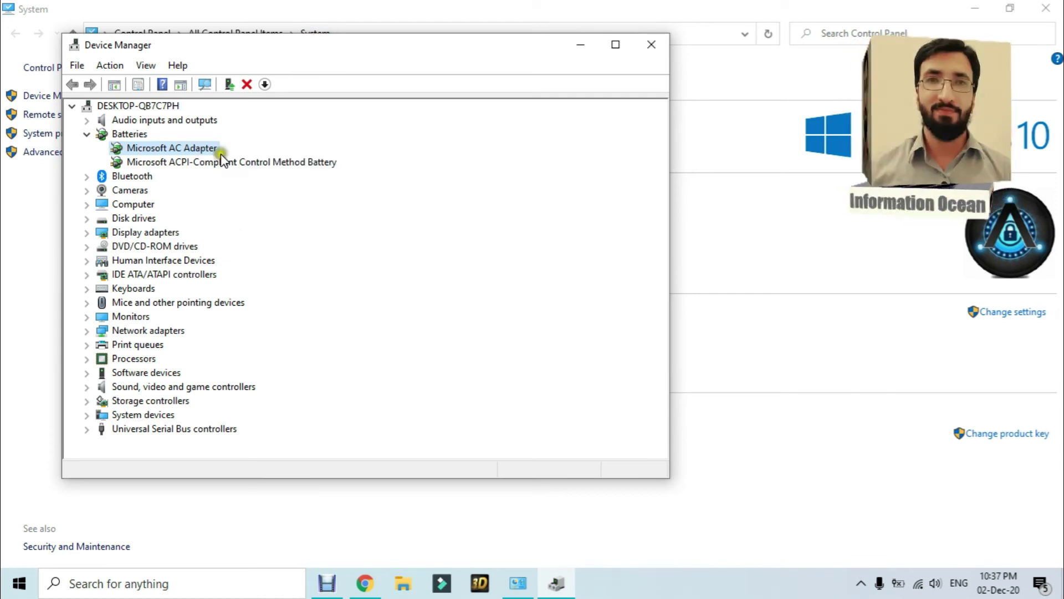
Review the Disable device option of the Microsoft ACPI-Compliant Control Method Battery without applying it, and close Device Manager.
{"action": "left_click", "coordinate": [211, 165]}
{"action": "right_click", "coordinate": [210, 165]}
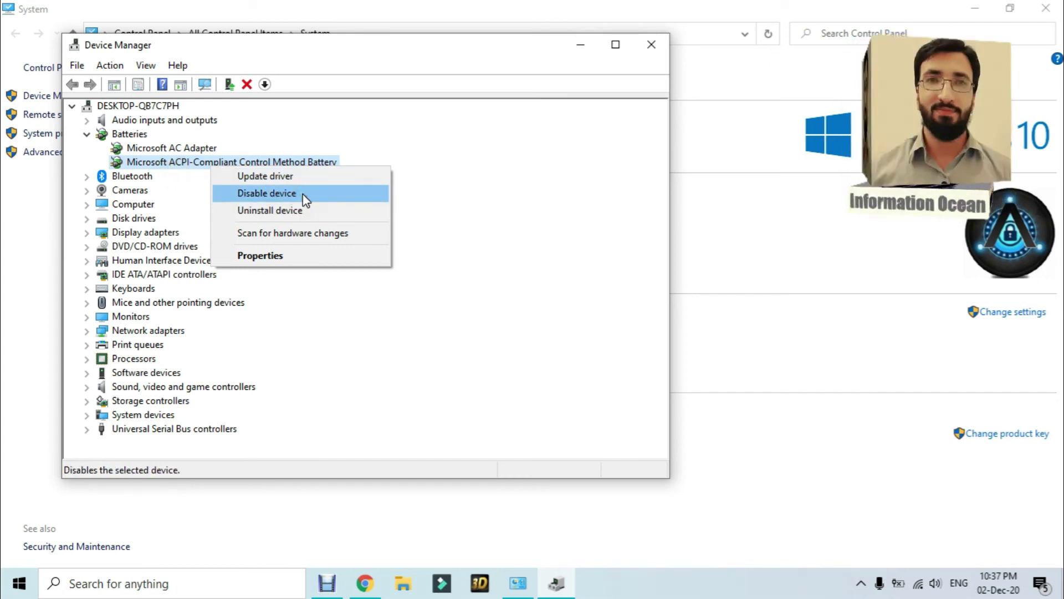
{"action": "left_click", "coordinate": [366, 60]}
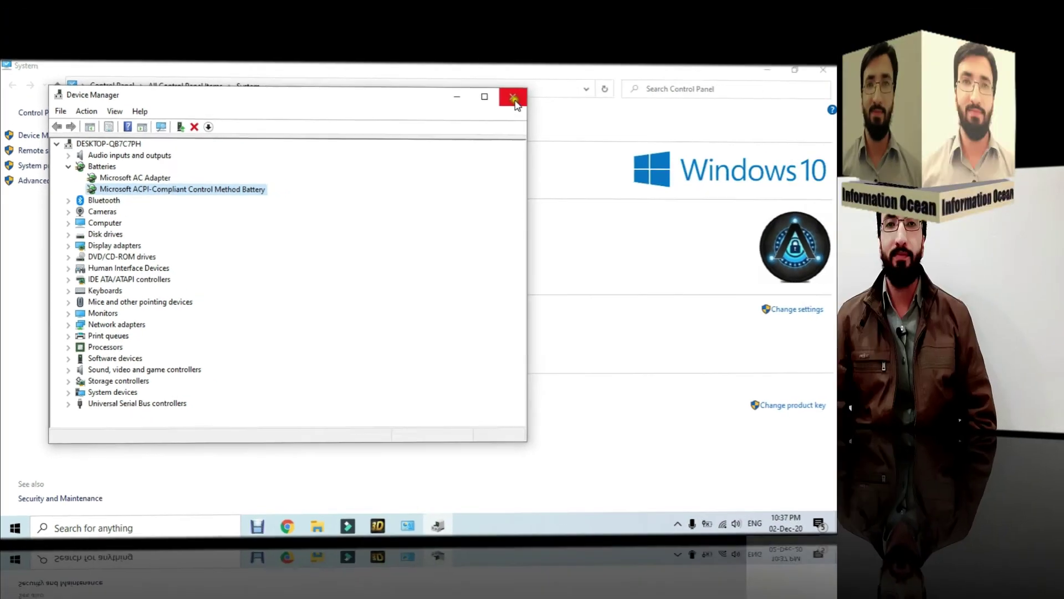
{"action": "left_click", "coordinate": [651, 44]}
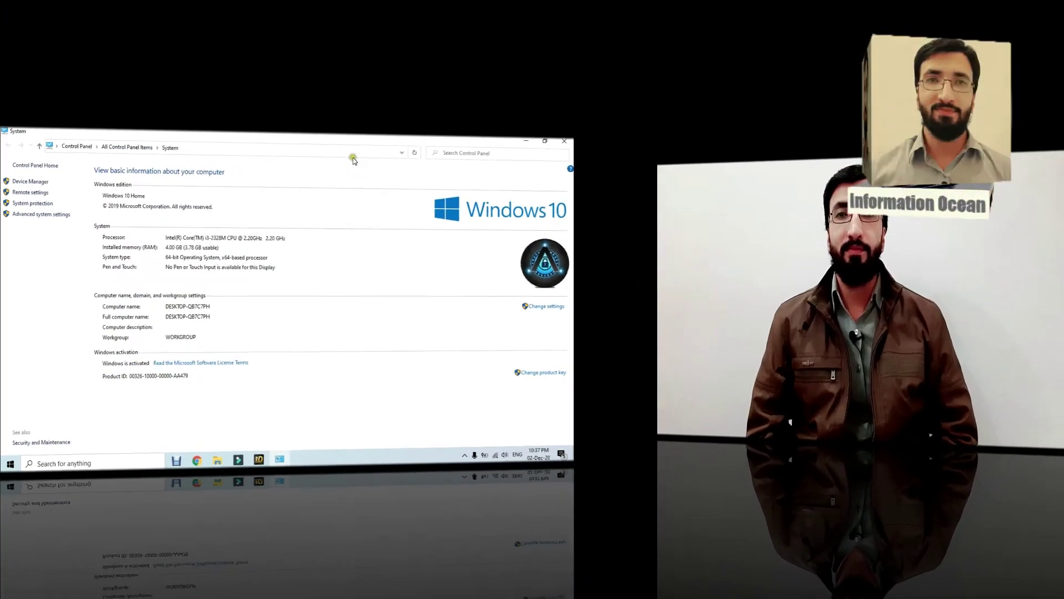